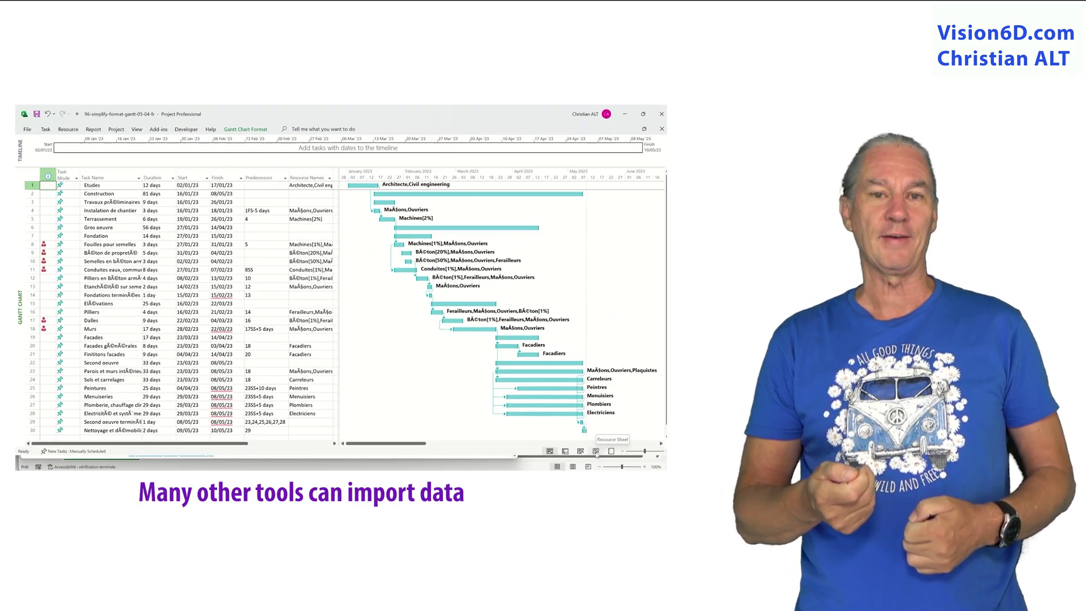
pyautogui.click(596, 451)
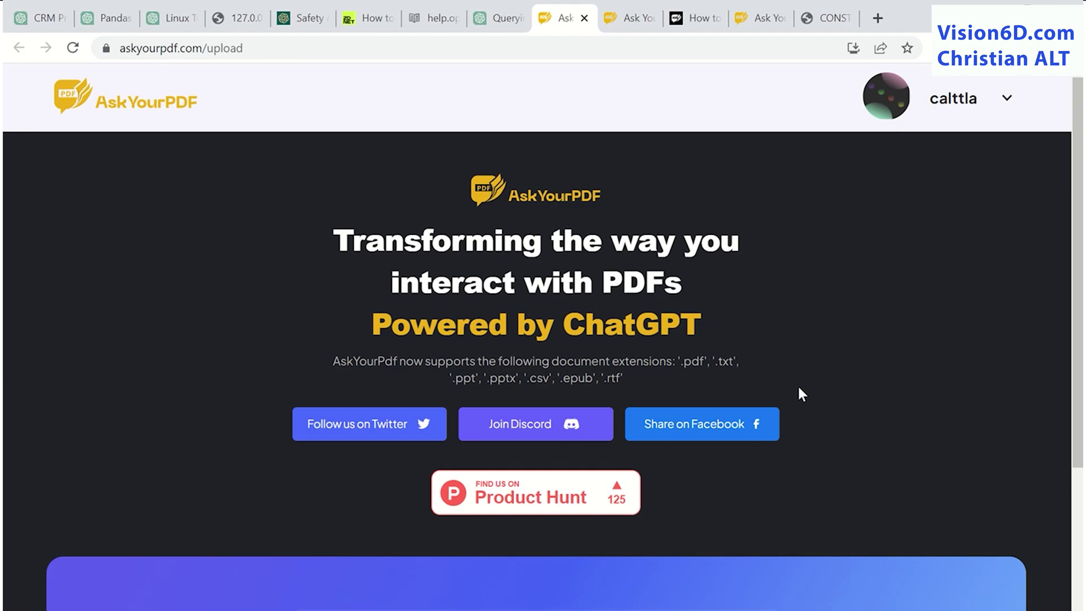
# Upload 96-simplify-format-gantt-05-fr.pdf from the docs folder to AskYourPDF and copy the resulting document ID.
pyautogui.scroll(-3, 798, 388)
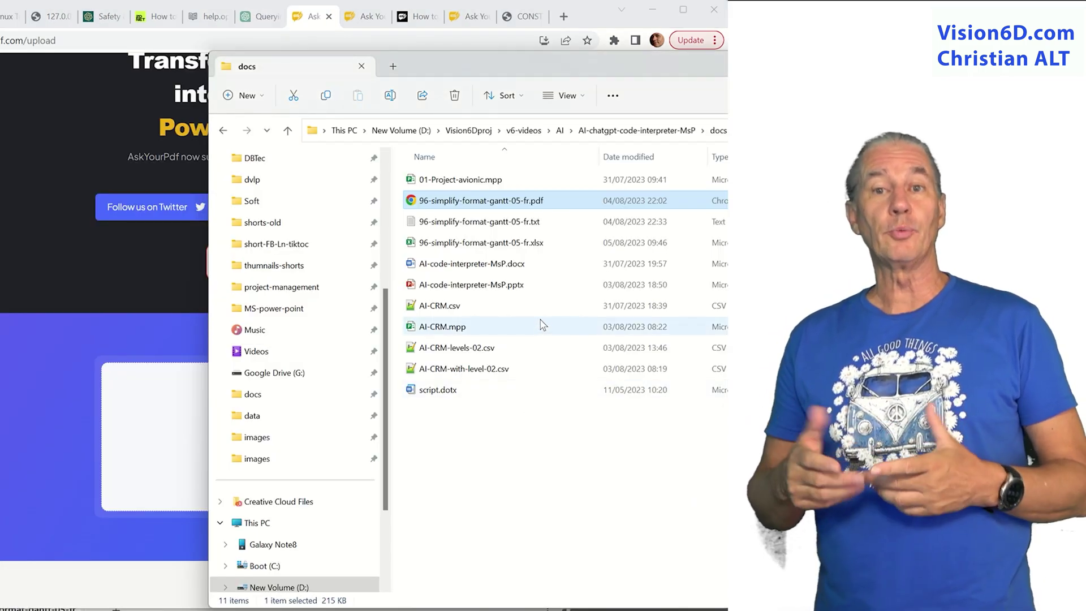
pyautogui.moveTo(414, 206); pyautogui.dragTo(153, 455)
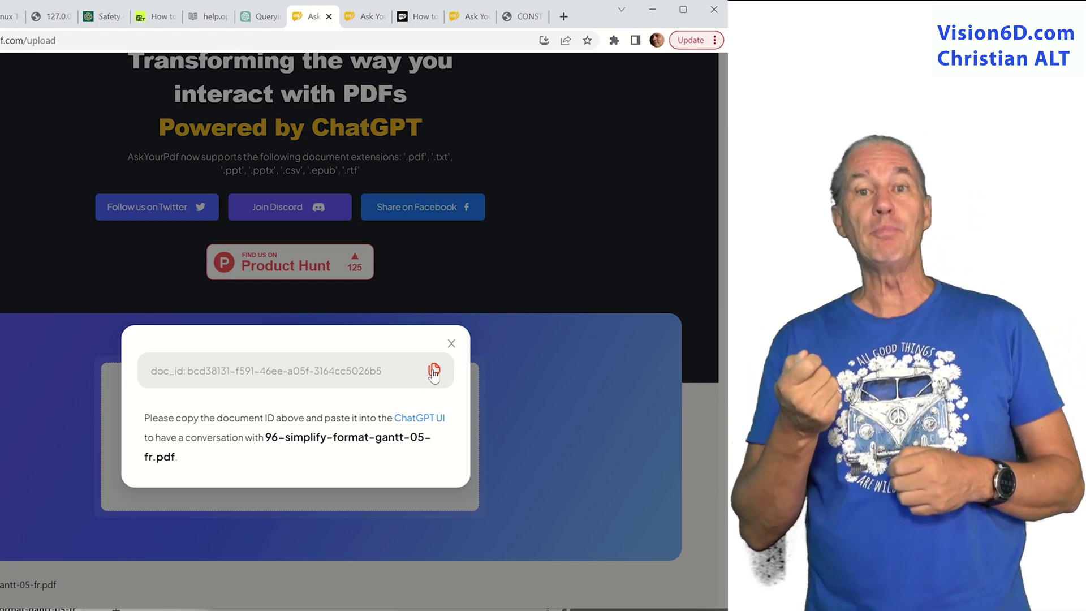
pyautogui.click(434, 371)
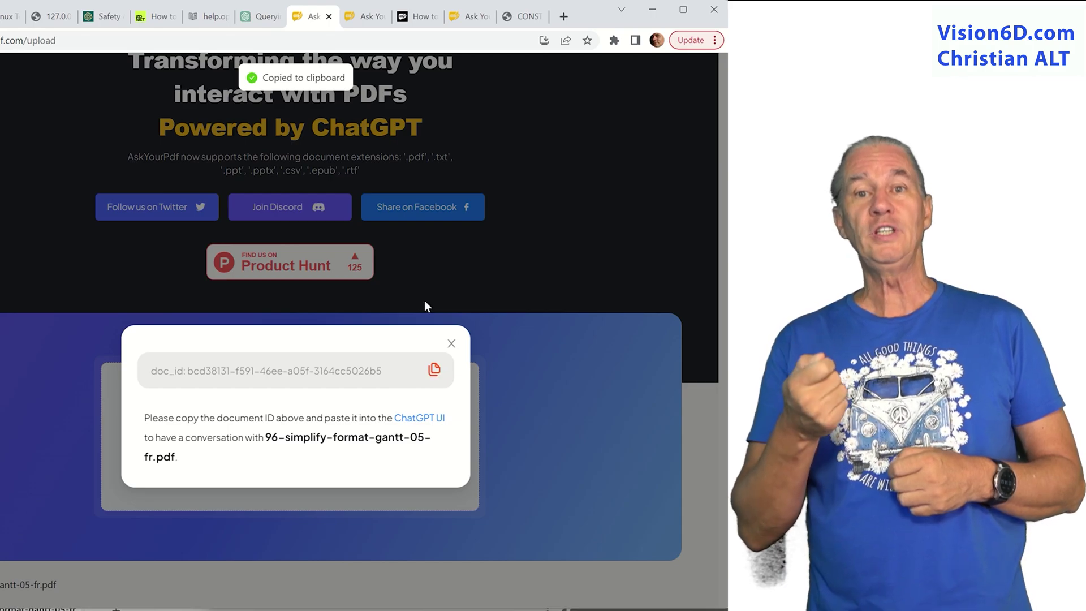
# Switch to the ChatGPT conversation with AskYourPDF enabled and enter "The document id :" followed by the copied document ID.
pyautogui.click(266, 17)
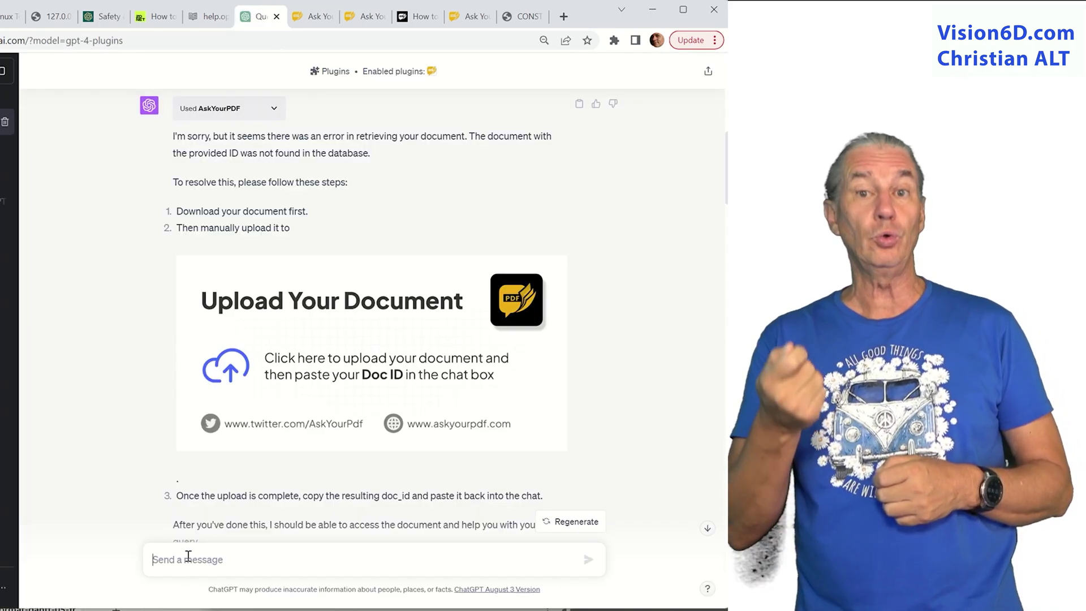
pyautogui.write('The document id :')
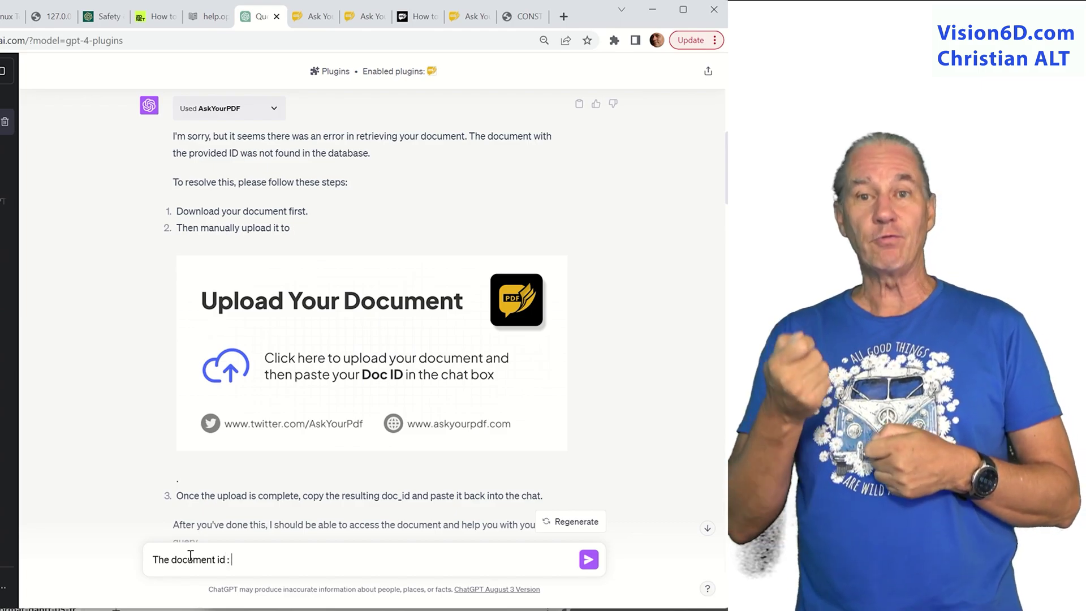
pyautogui.hotkey('ctrl', 'v')
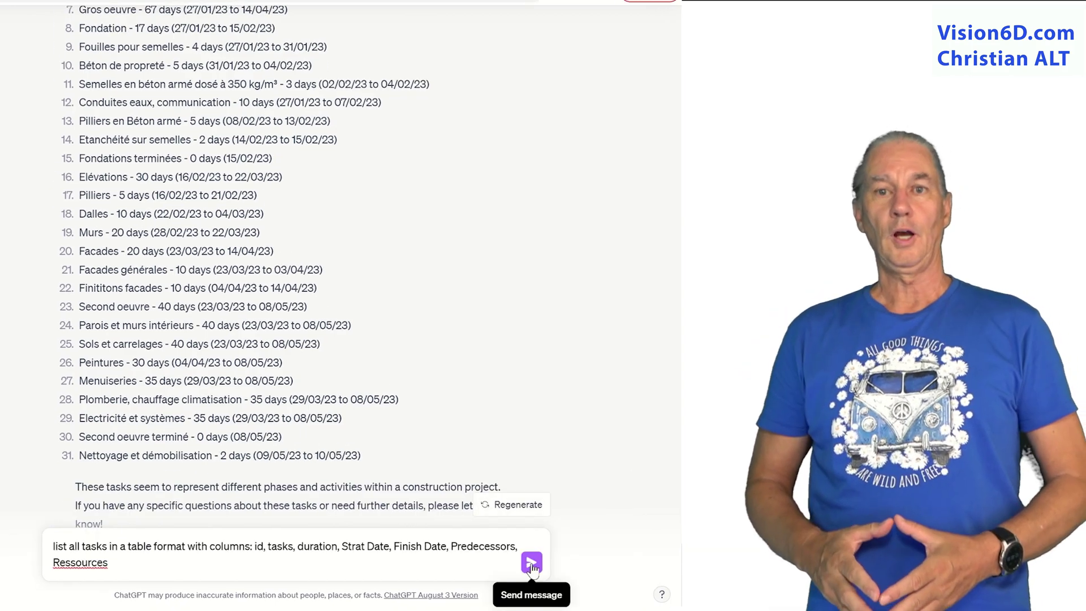
# Ask for all tasks as a table with columns id, tasks, duration, start date, finish date, predecessors and resources, and its conversion to tab-separated CSV.
pyautogui.click(531, 563)
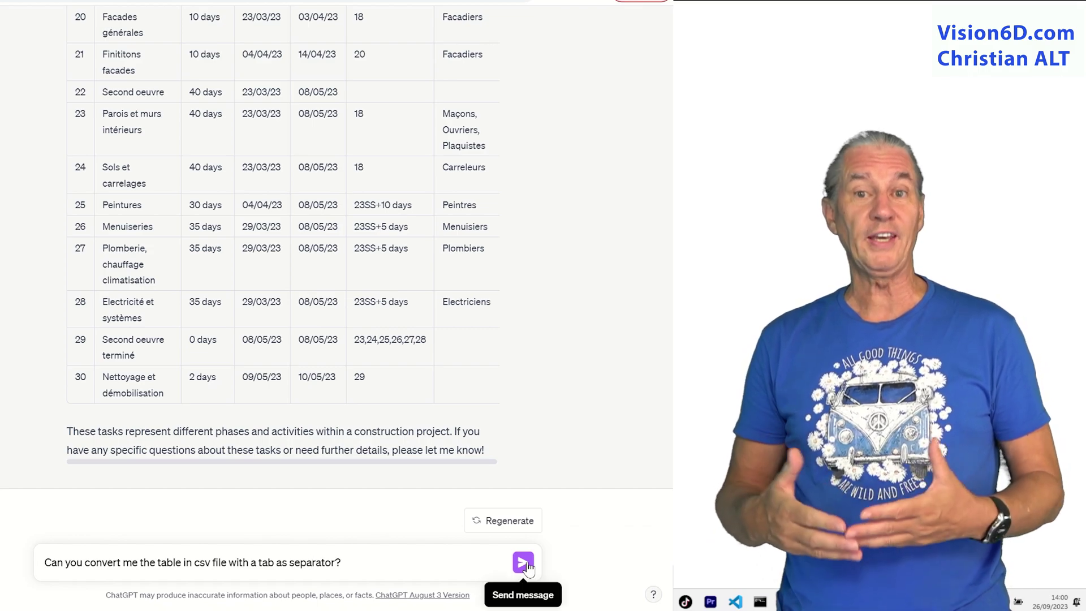
pyautogui.click(525, 564)
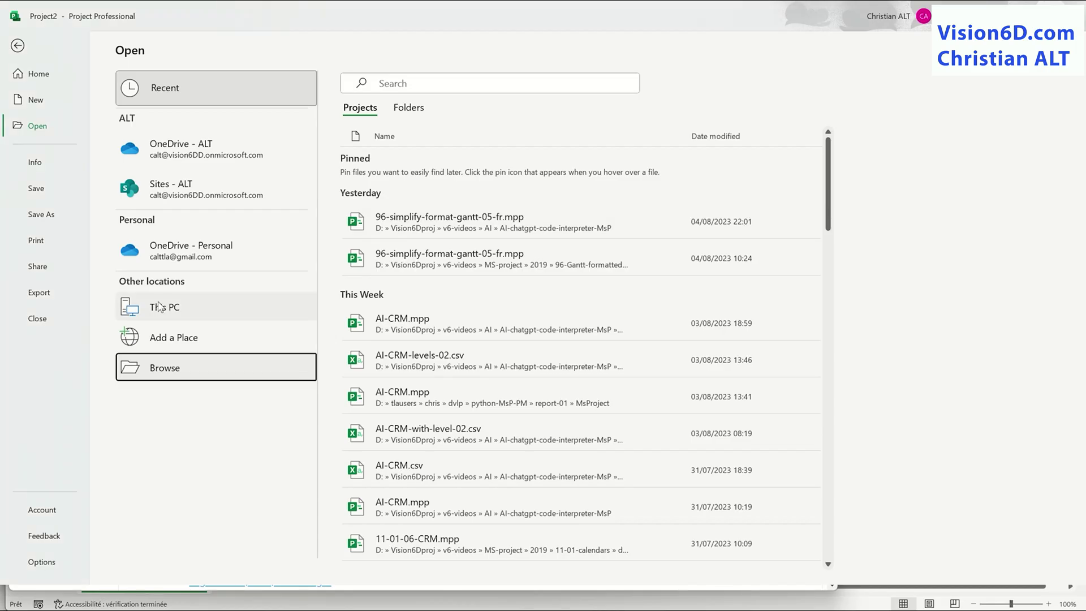
# In Microsoft Project, browse the docs folder for CSV files and open 96-simplify-format-gantt-05-04-fr.csv.
pyautogui.click(173, 370)
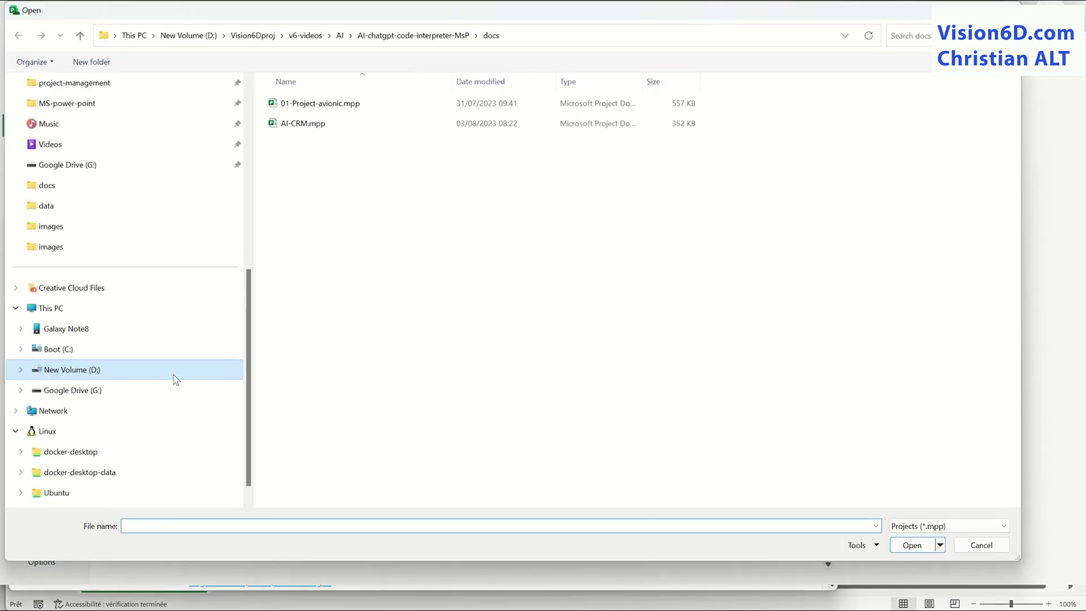
pyautogui.click(1001, 526)
pyautogui.click(984, 502)
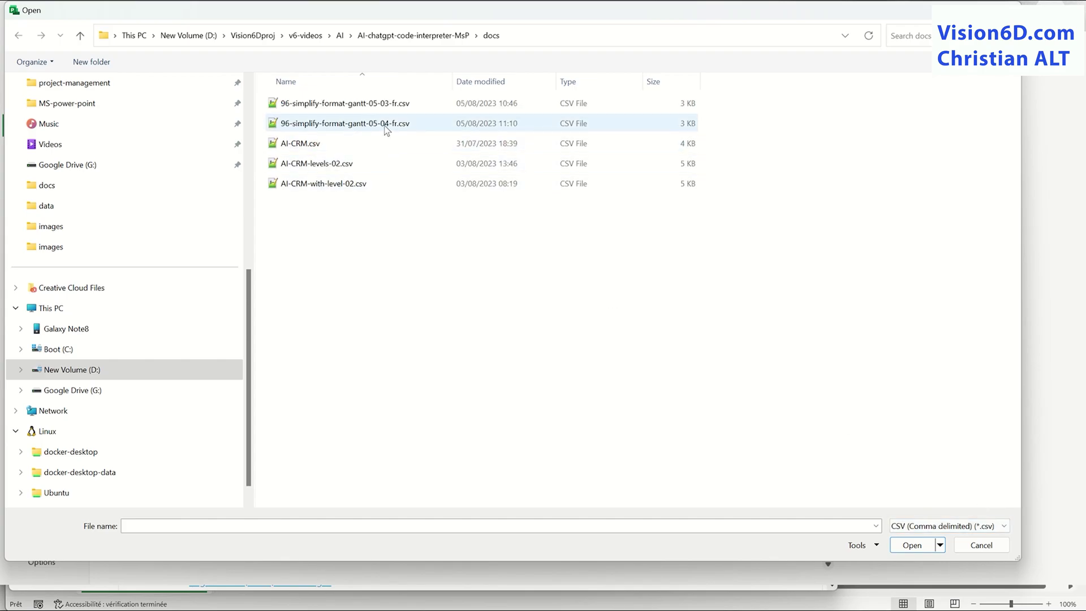
pyautogui.doubleClick(386, 125)
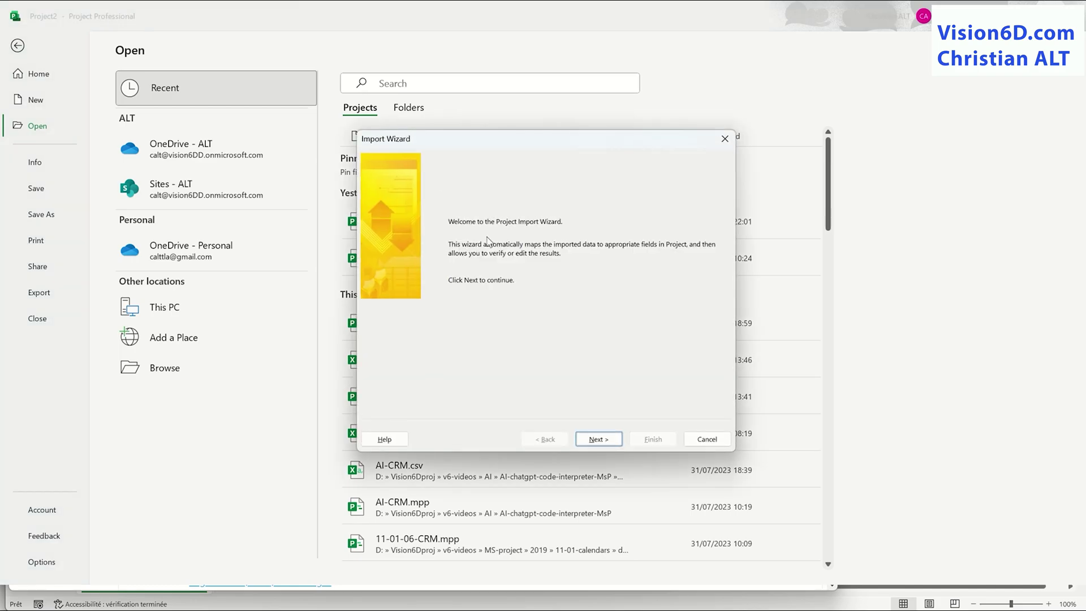
# Set up the import with a new map for tasks, including headers, with Tab as the text delimiter.
pyautogui.click(604, 436)
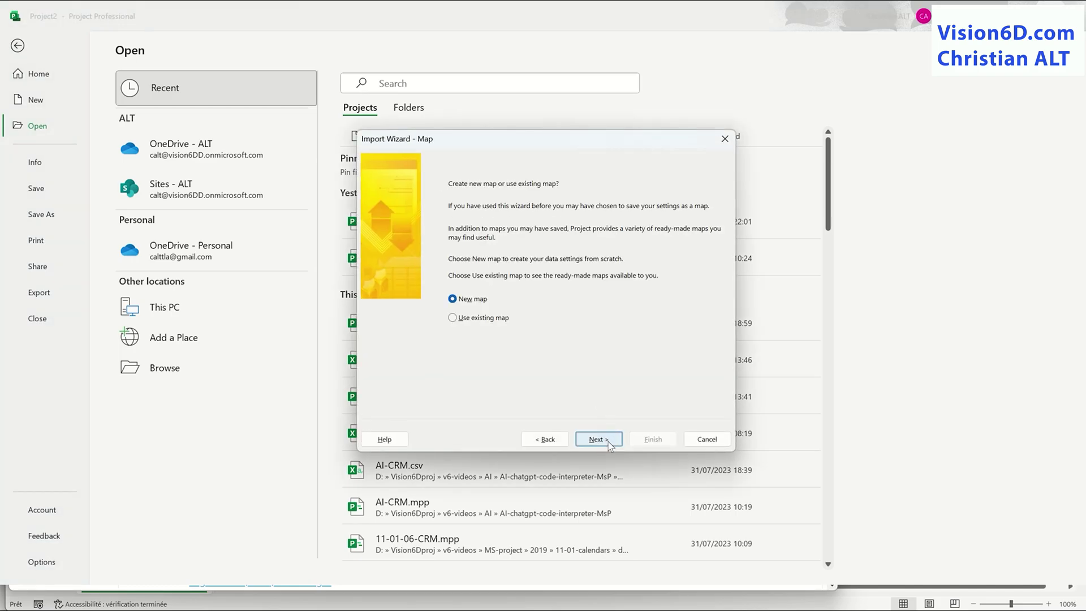
pyautogui.click(608, 445)
pyautogui.click(607, 445)
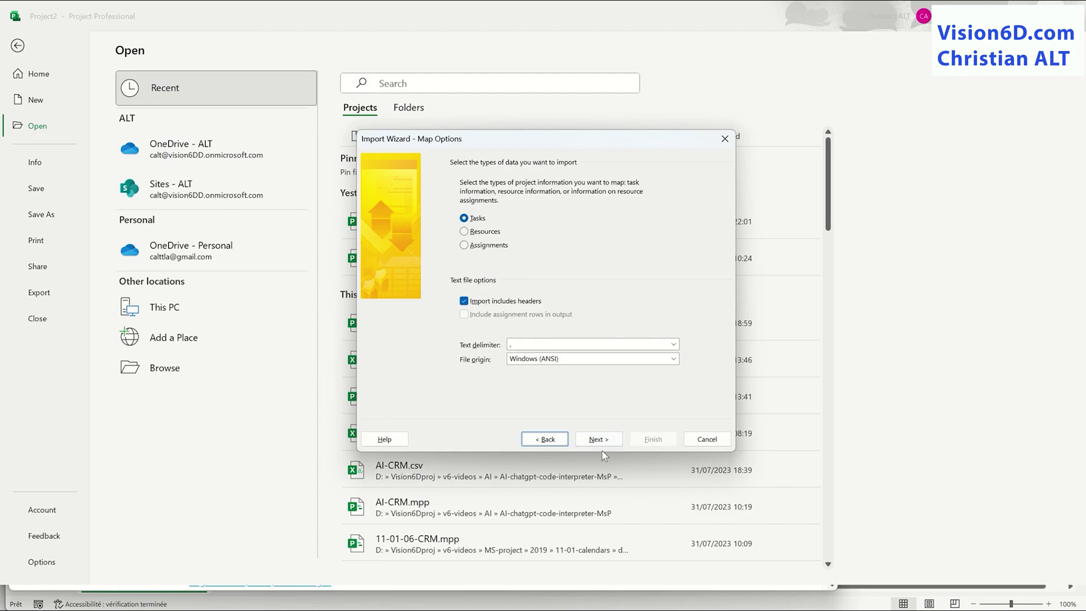
pyautogui.click(673, 344)
pyautogui.click(564, 356)
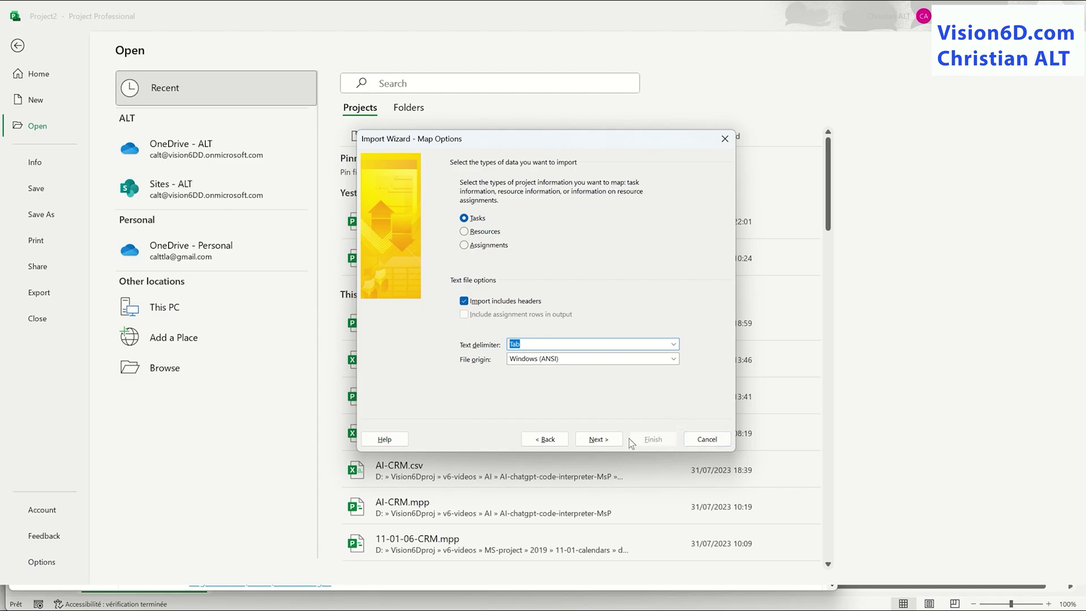
pyautogui.click(611, 446)
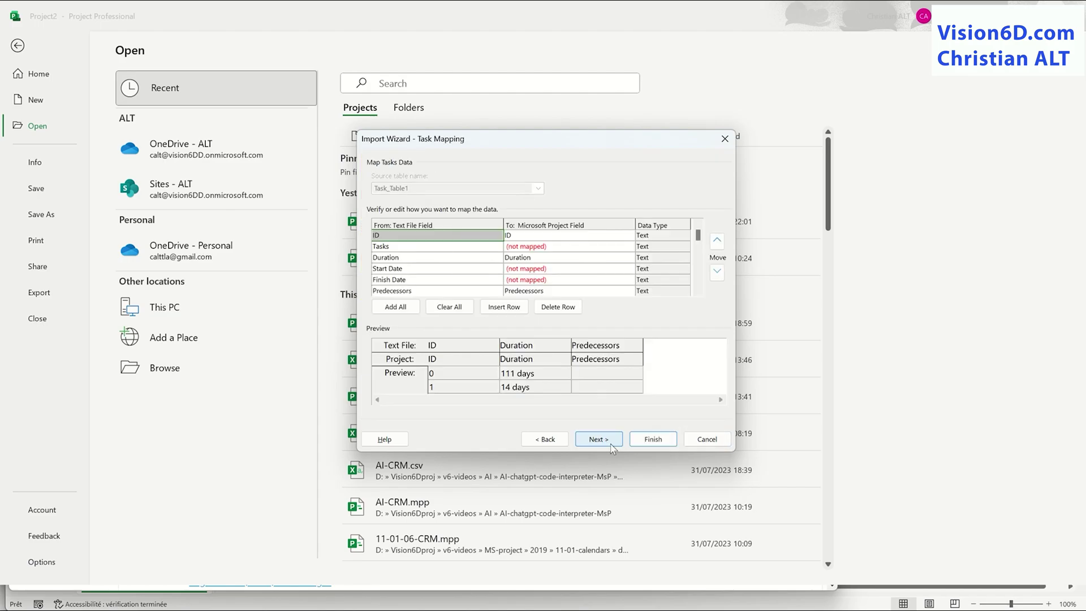
# Map the text file's Tasks field to the Project field Name.
pyautogui.click(617, 246)
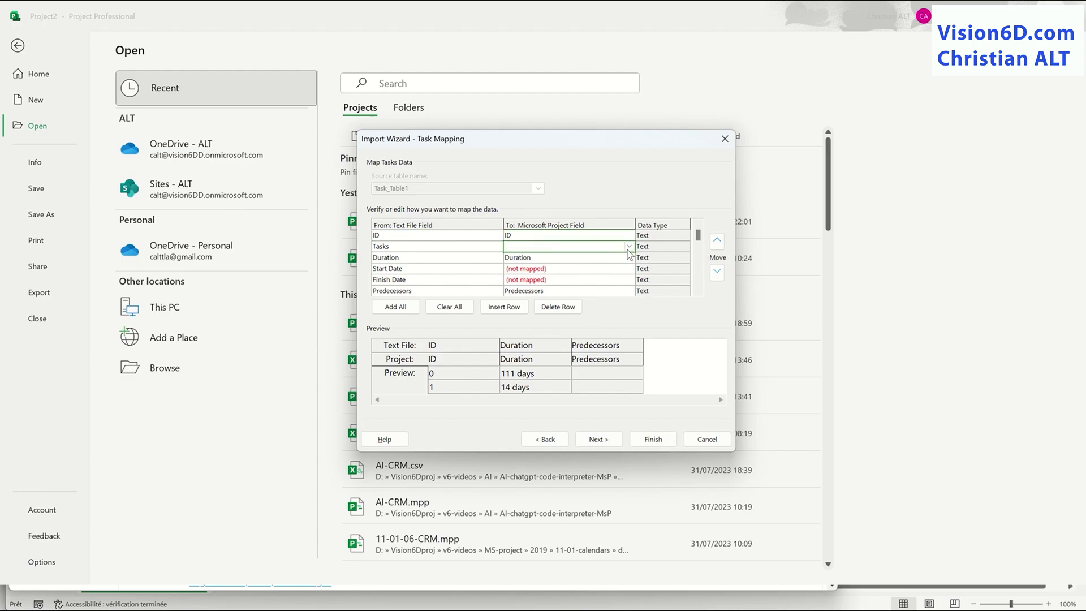
pyautogui.click(629, 247)
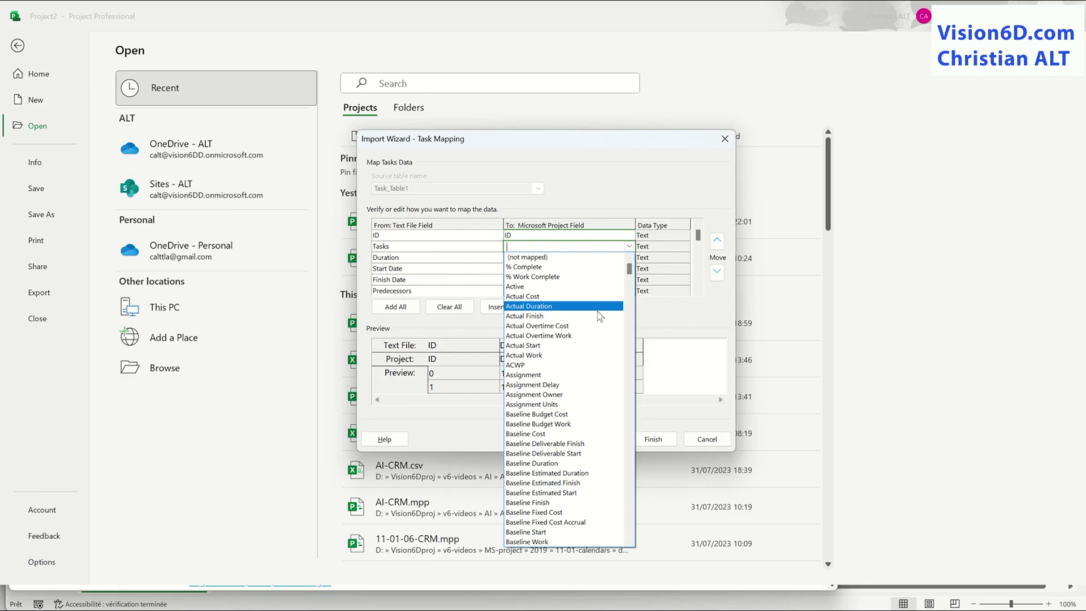
pyautogui.write('n')
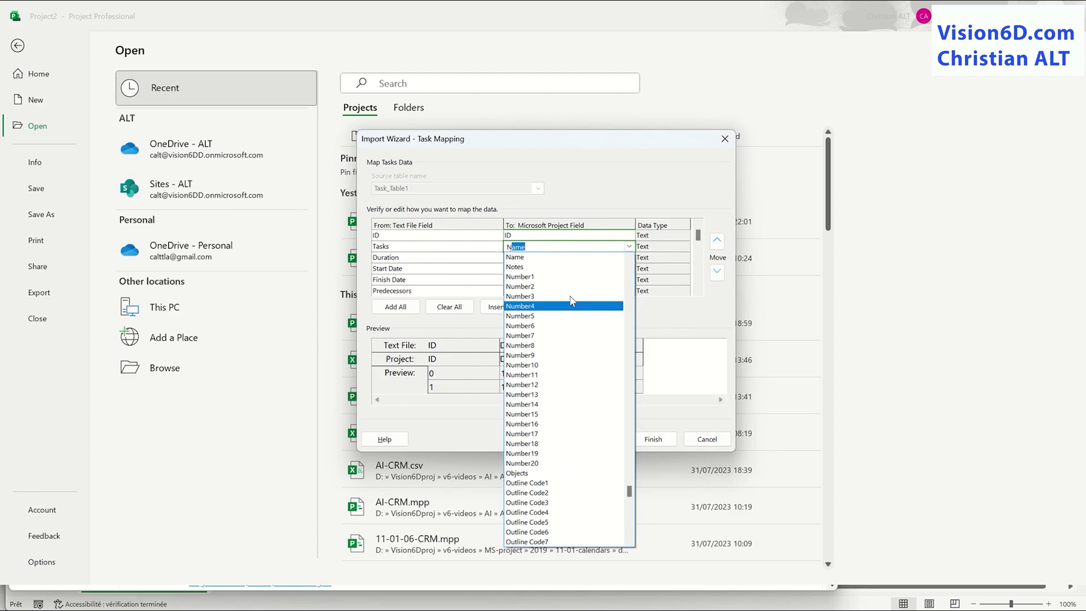
pyautogui.click(565, 257)
# Map the Start Date field to Start and the Finish Date field to Finish.
pyautogui.click(609, 268)
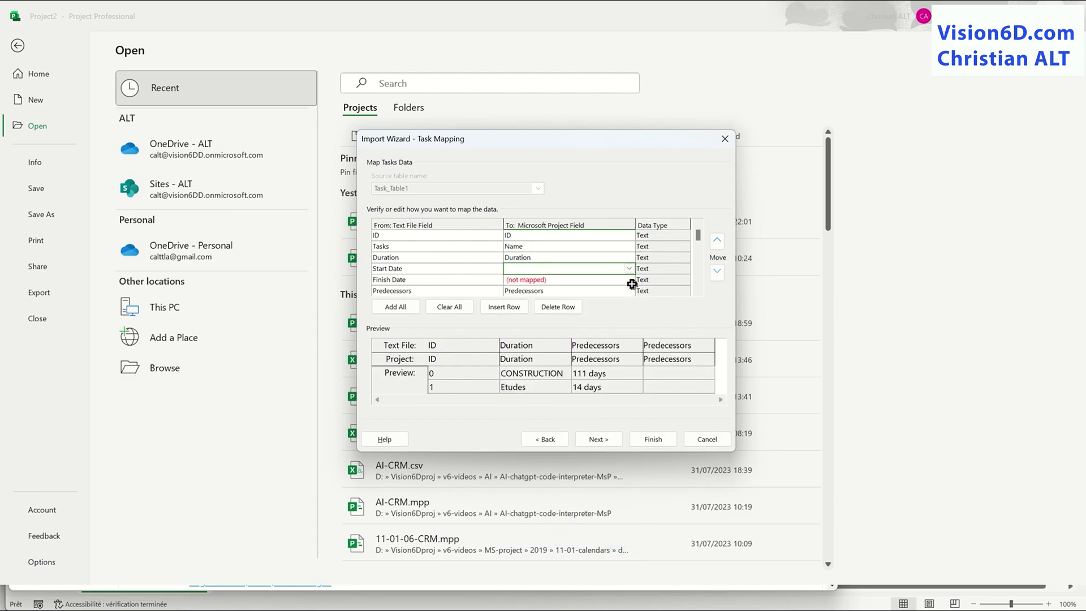
pyautogui.click(629, 269)
pyautogui.write('s')
pyautogui.click(523, 377)
pyautogui.click(615, 279)
pyautogui.click(629, 280)
pyautogui.write('f')
pyautogui.click(565, 290)
# Map the Resources field to Resource Names, check the mapping preview and complete the task mapping.
pyautogui.click(698, 291)
pyautogui.click(698, 292)
pyautogui.click(616, 280)
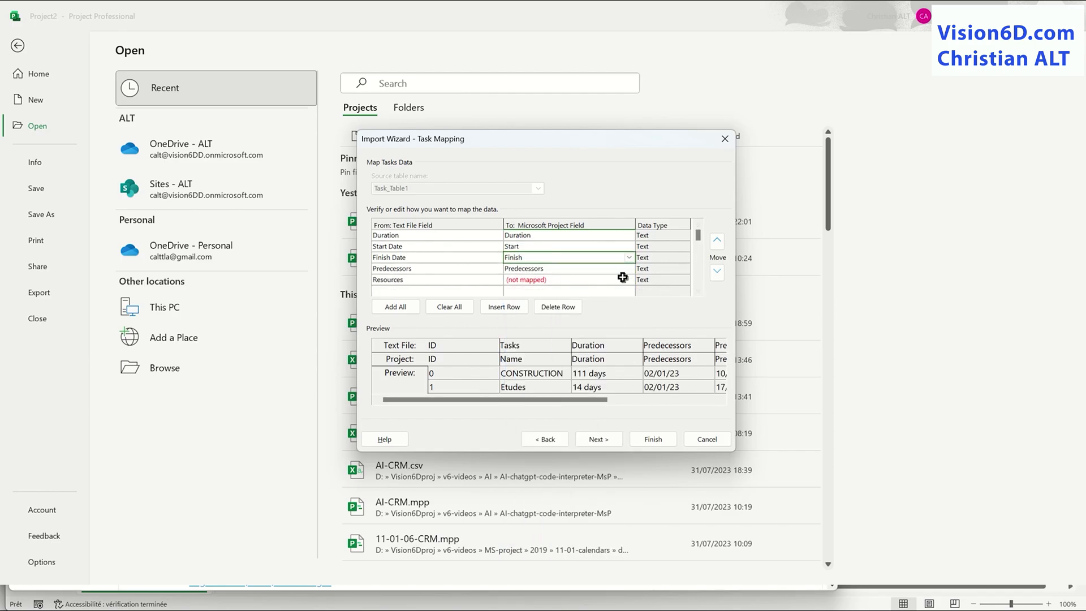
pyautogui.click(628, 280)
pyautogui.write('r')
pyautogui.click(616, 417)
pyautogui.moveTo(511, 399); pyautogui.dragTo(650, 416)
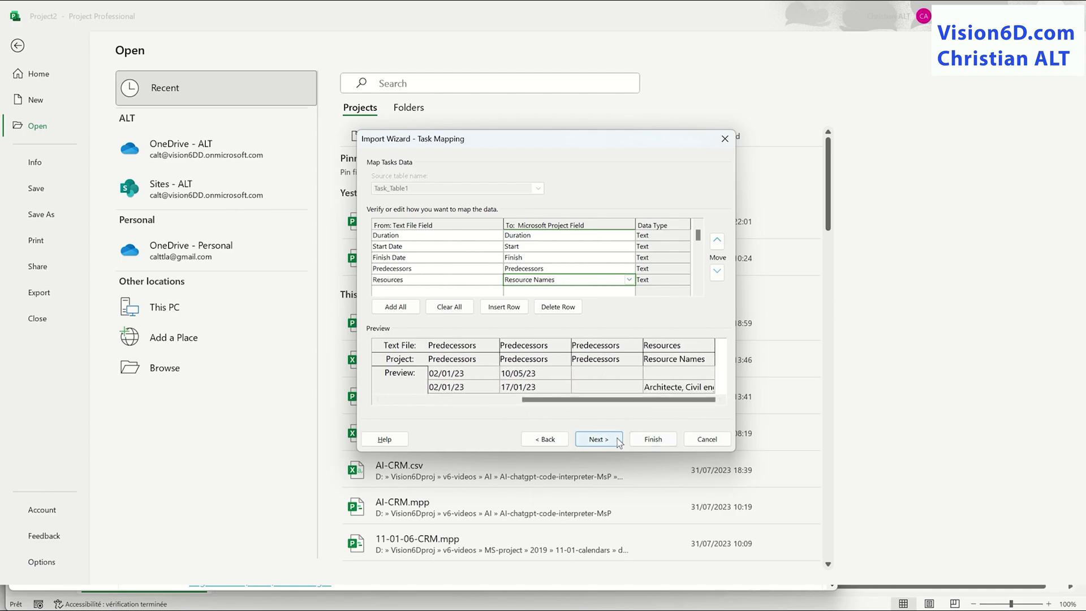
pyautogui.click(614, 441)
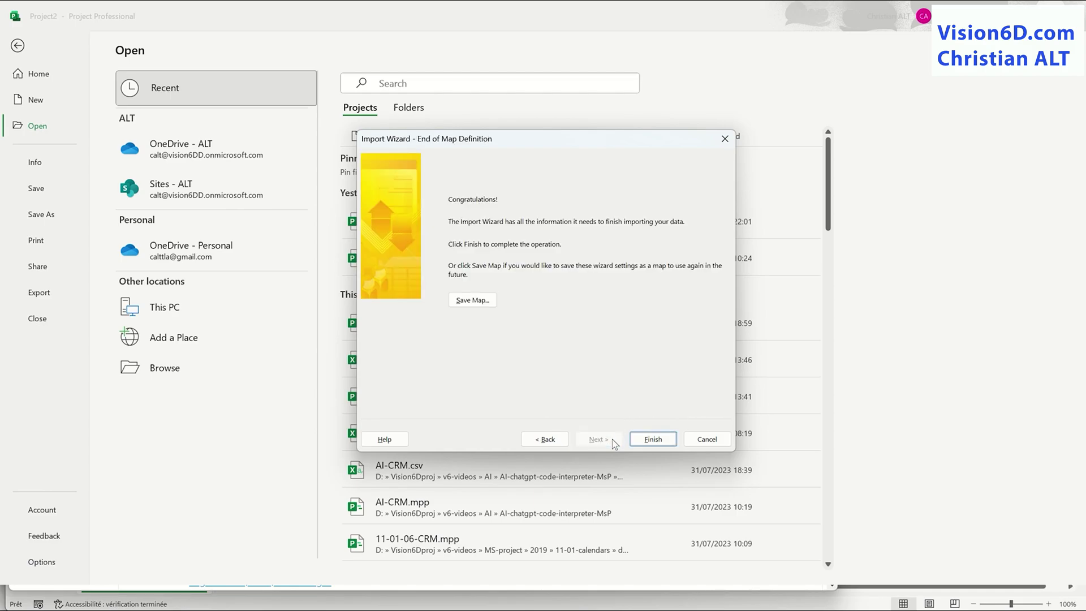
# Save the import map as v6-import-csv-ChatGPT and finish the import, accepting the older file format.
pyautogui.click(472, 299)
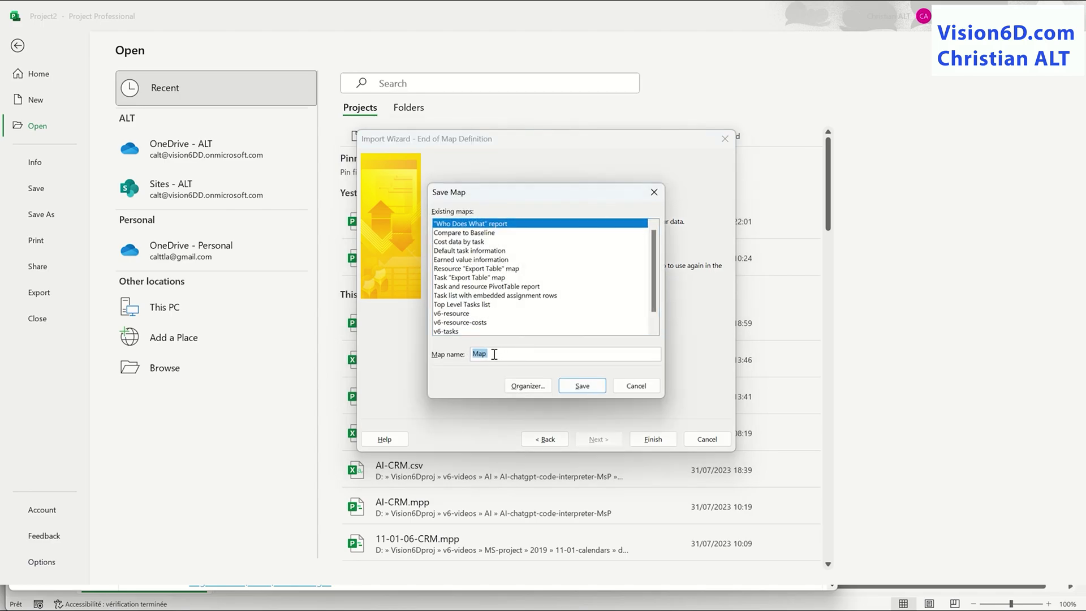
pyautogui.write('v6-import-csv-ChatGPT')
pyautogui.click(602, 388)
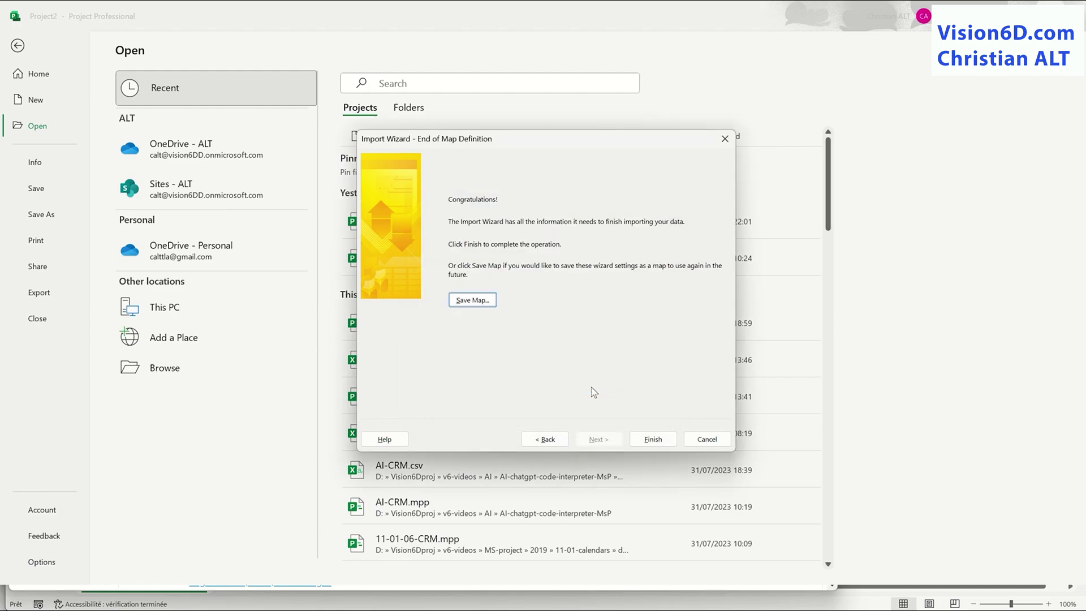
pyautogui.click(660, 441)
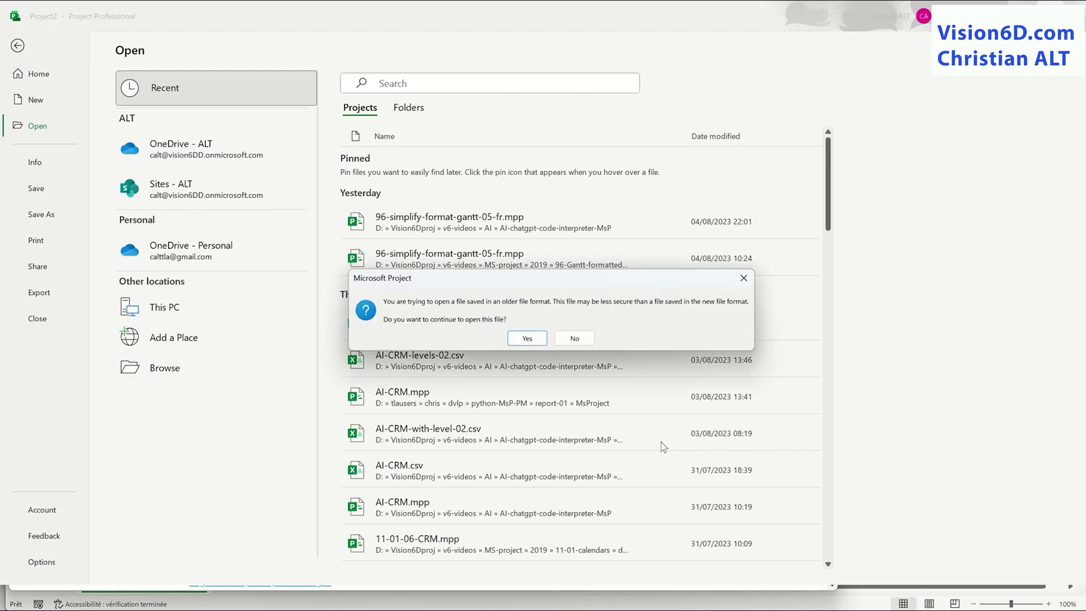
pyautogui.click(540, 338)
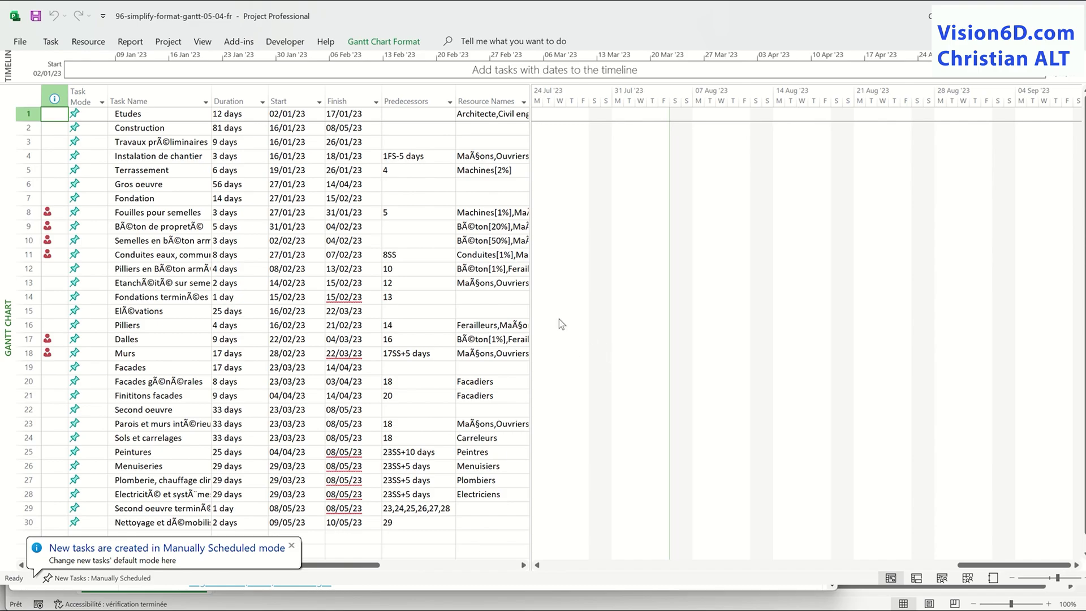
# Examine the imported schedule from January to May 2023 in the Gantt chart and switch to the Resource Sheet view.
pyautogui.moveTo(531, 307)
pyautogui.mouseDown()
pyautogui.moveTo(604, 306)
pyautogui.moveTo(539, 304)
pyautogui.mouseUp()
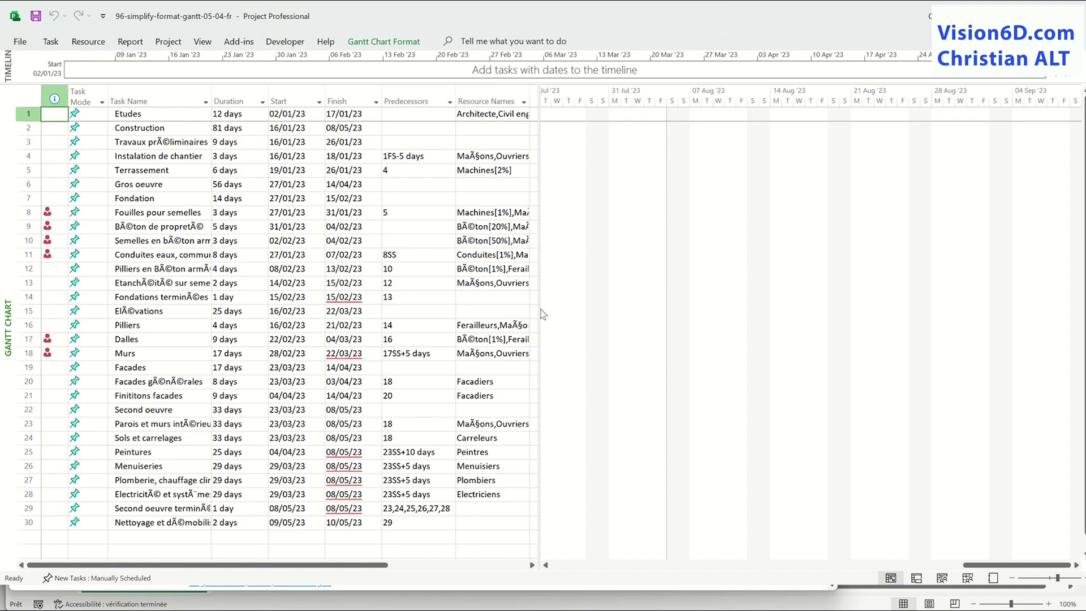
pyautogui.click(545, 564)
pyautogui.click(546, 564)
pyautogui.click(545, 564)
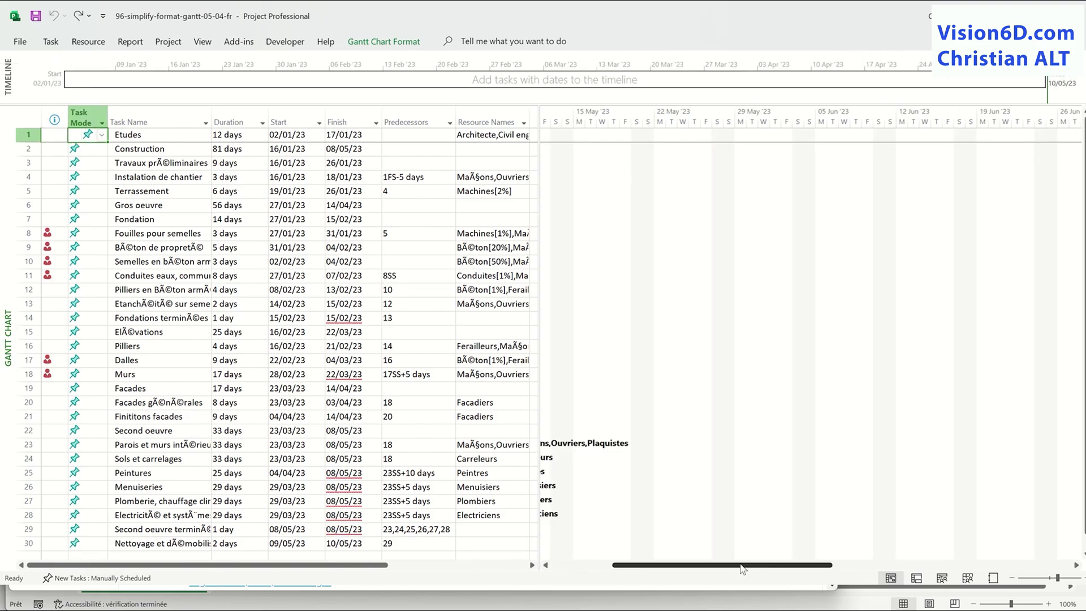
pyautogui.moveTo(742, 566); pyautogui.dragTo(585, 564)
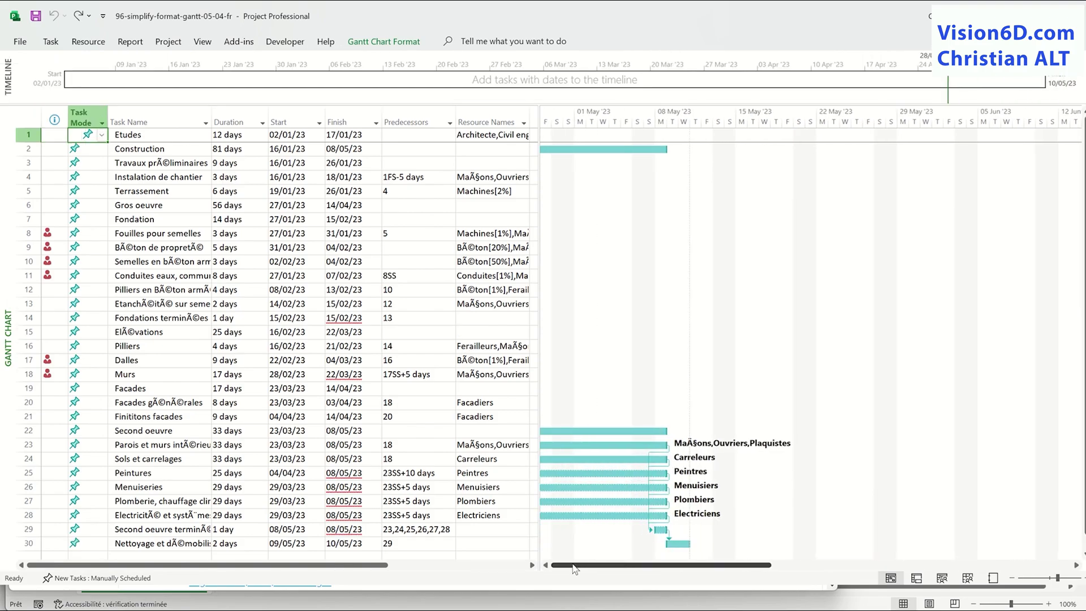
pyautogui.click(545, 565)
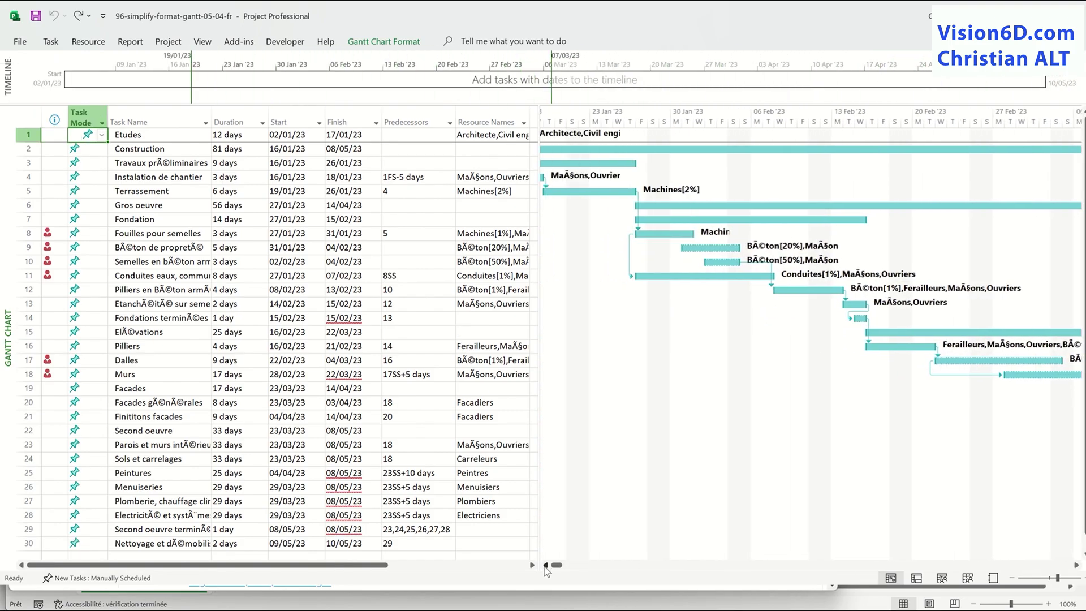
pyautogui.click(1012, 578)
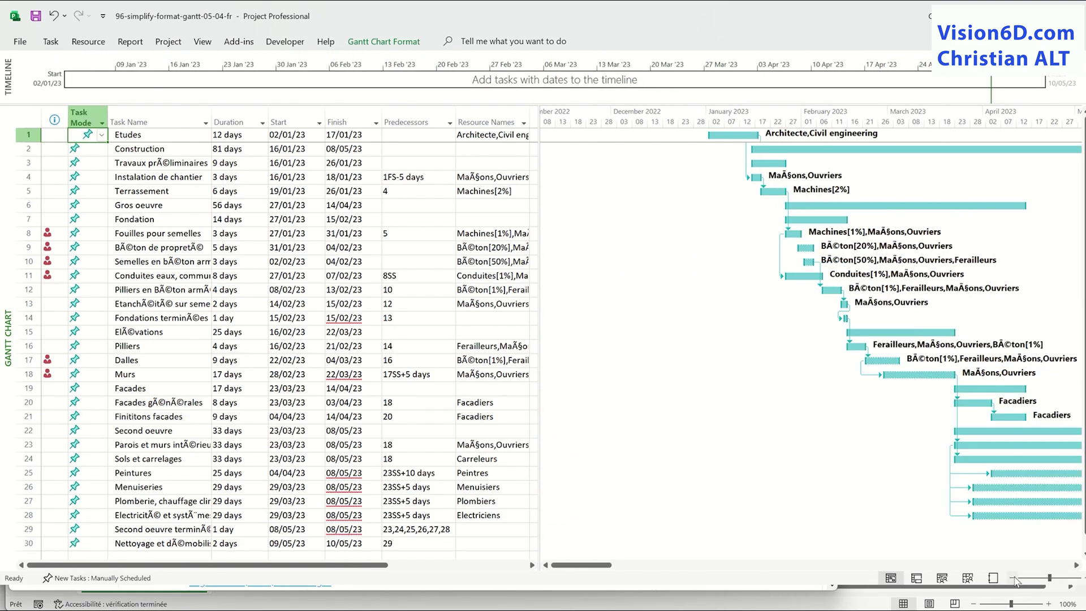
pyautogui.click(1013, 578)
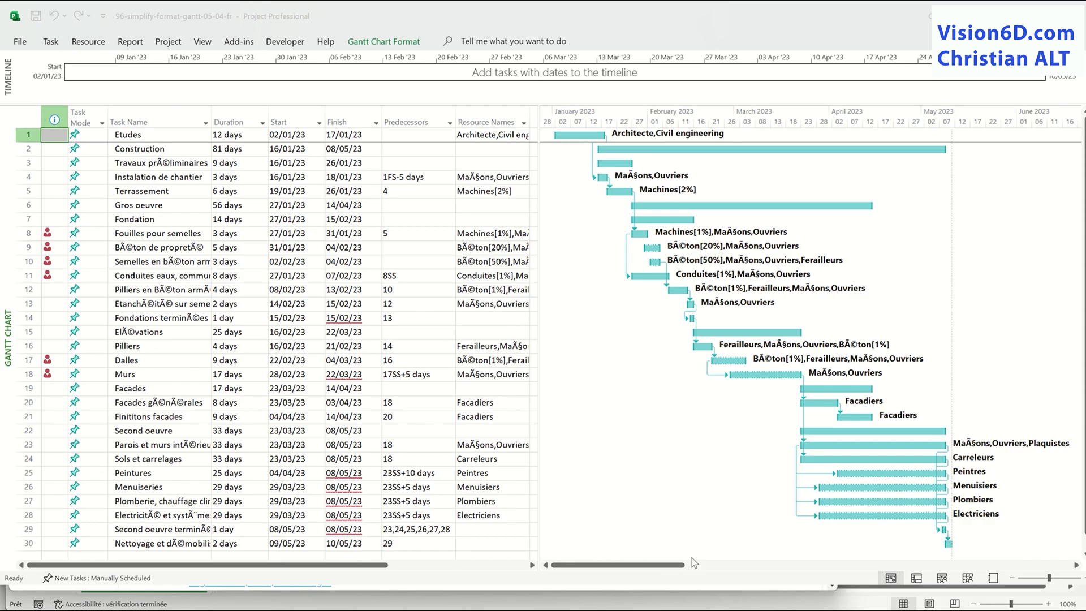
pyautogui.click(967, 578)
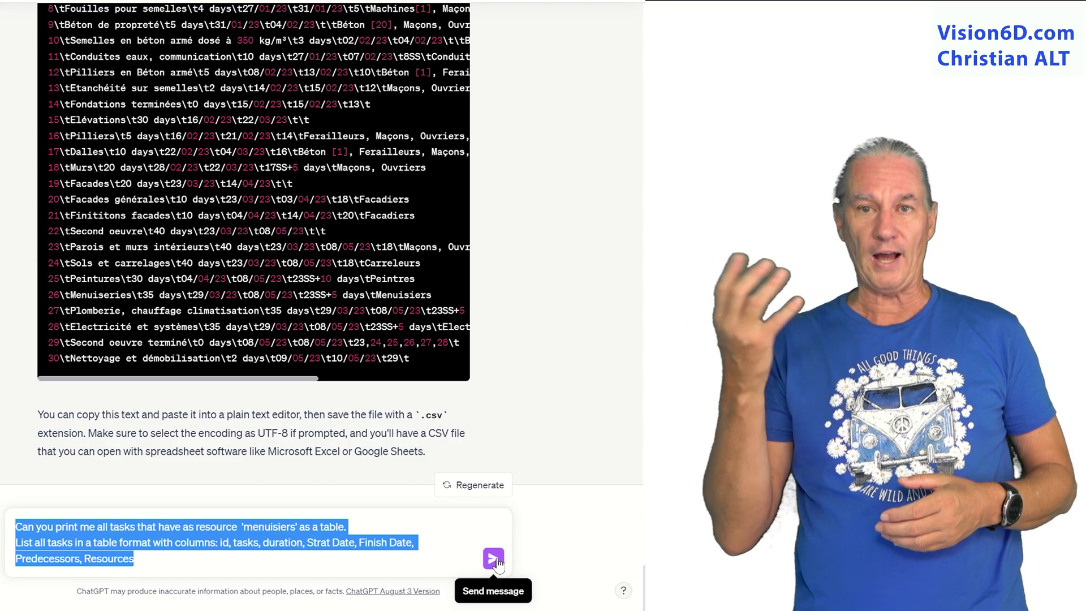
# Ask ChatGPT for a table of all tasks with the resource 'menuisiers', and for the total duration of all tasks for the resource 'Maçons'.
pyautogui.click(494, 559)
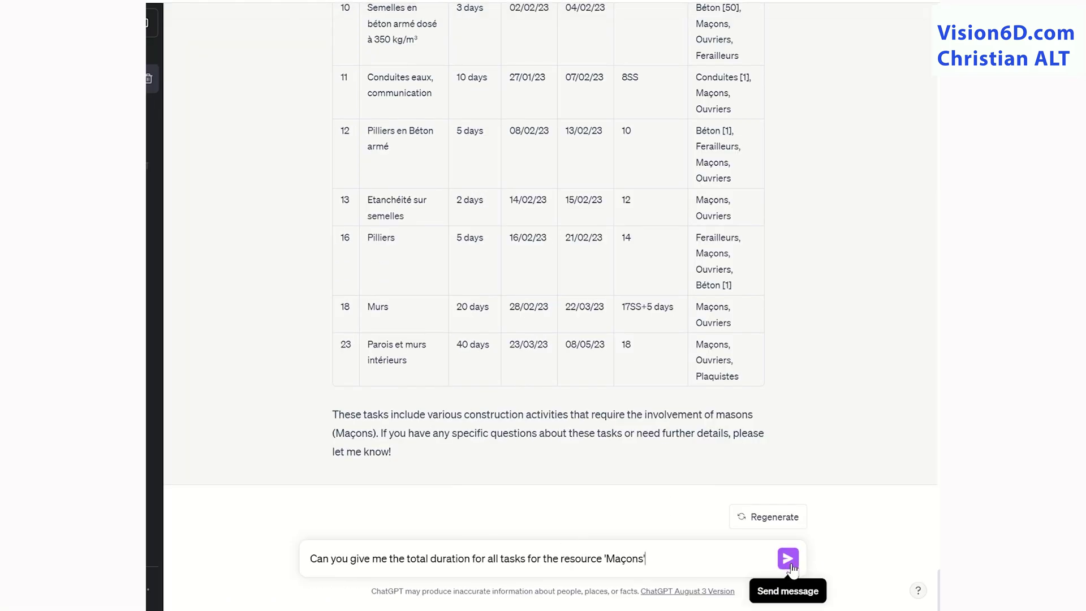
pyautogui.click(788, 559)
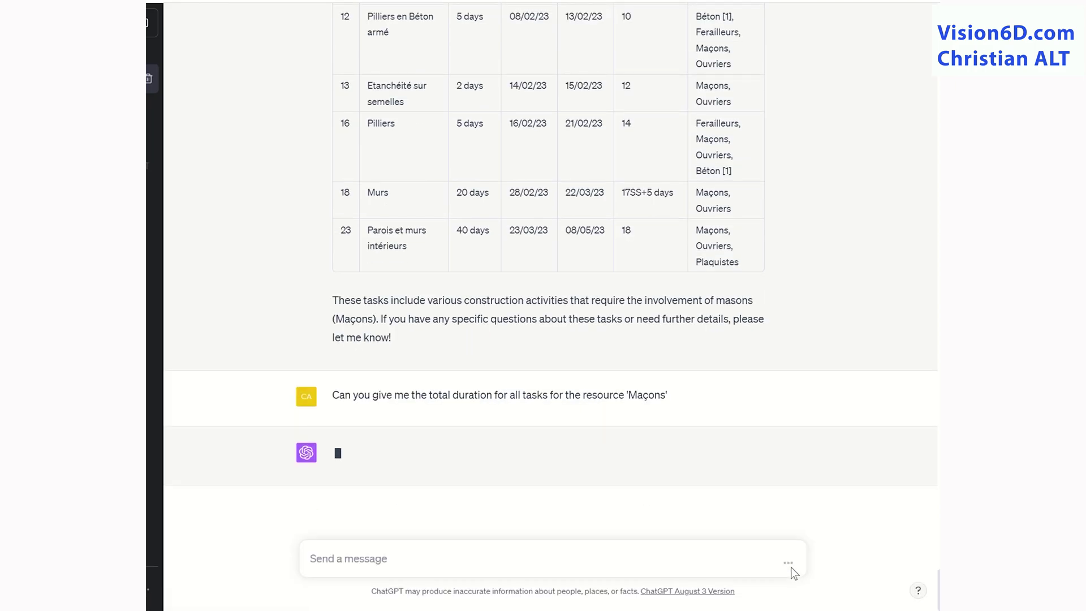